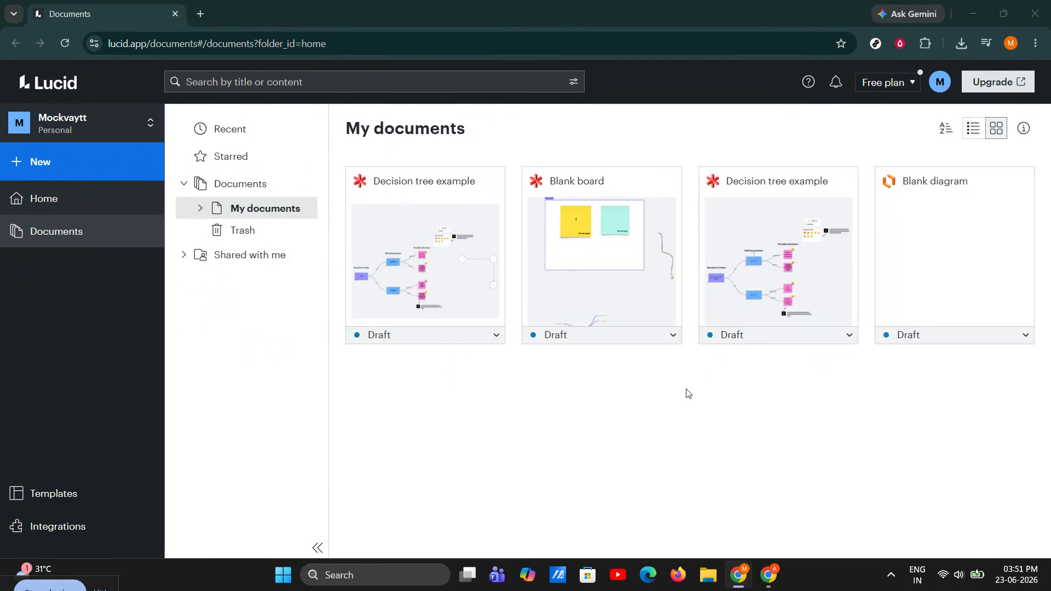
# Open the + New menu on the Lucid documents page.
pyautogui.click(160, 160)
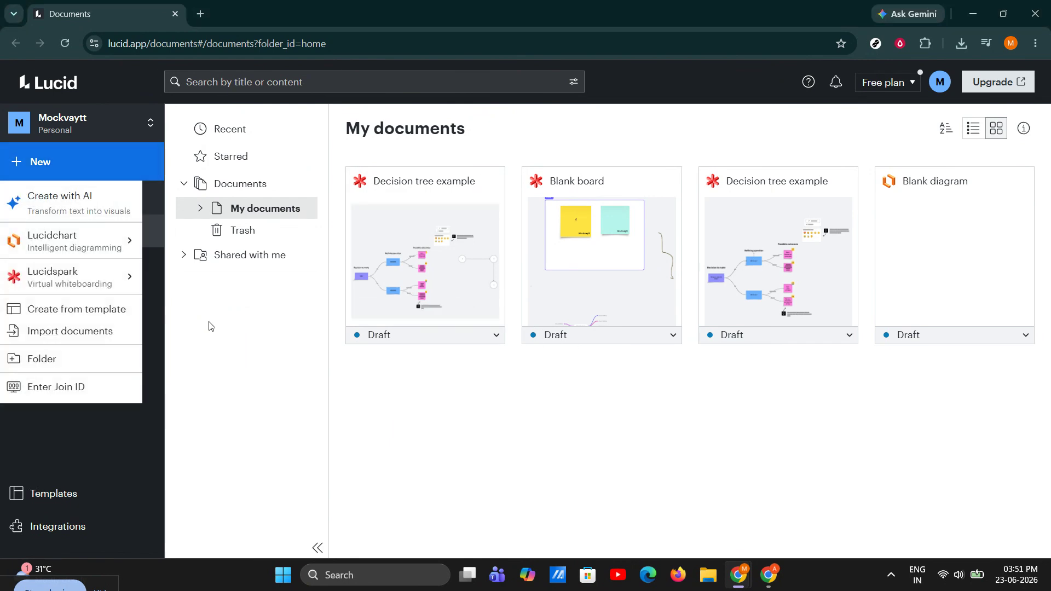
# Choose Lucidchart > Create from template to open the Templates dialog.
pyautogui.moveTo(92, 256)
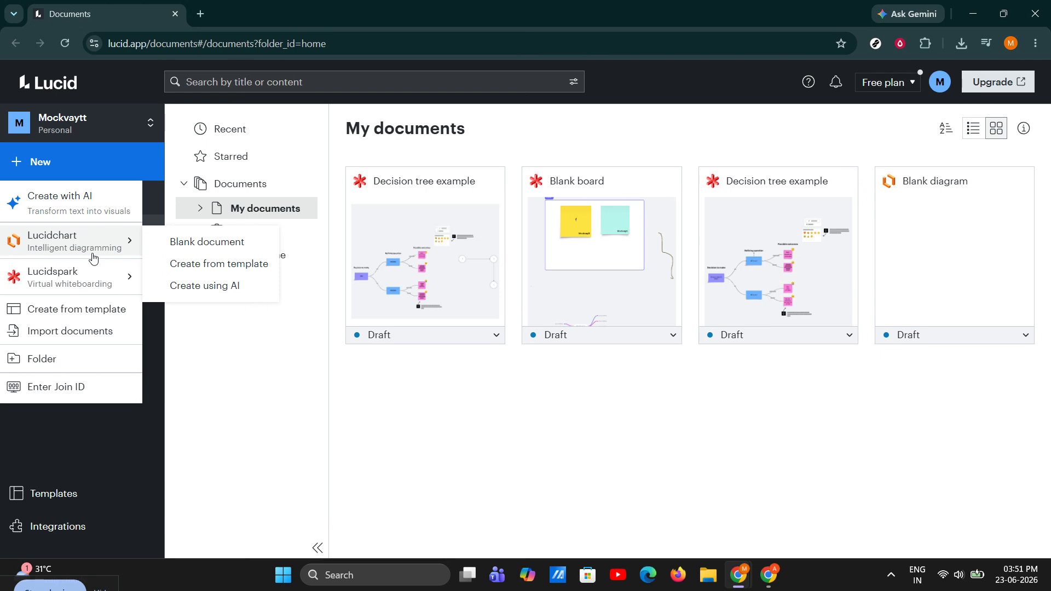
pyautogui.click(172, 268)
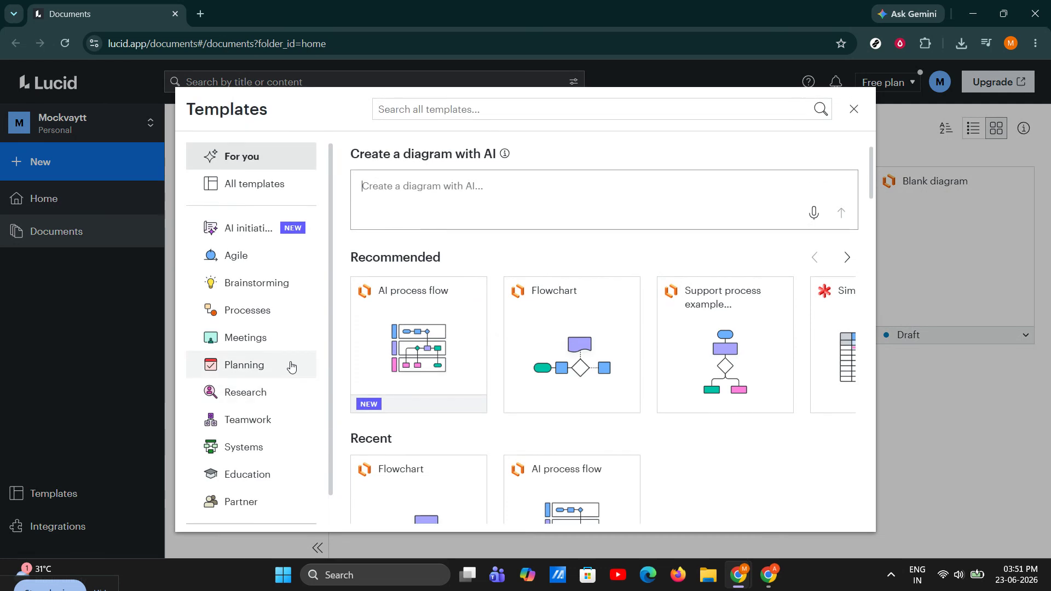
# Browse from the Flowchart template to the Decision tree example and choose Use template.
pyautogui.moveTo(351, 301)
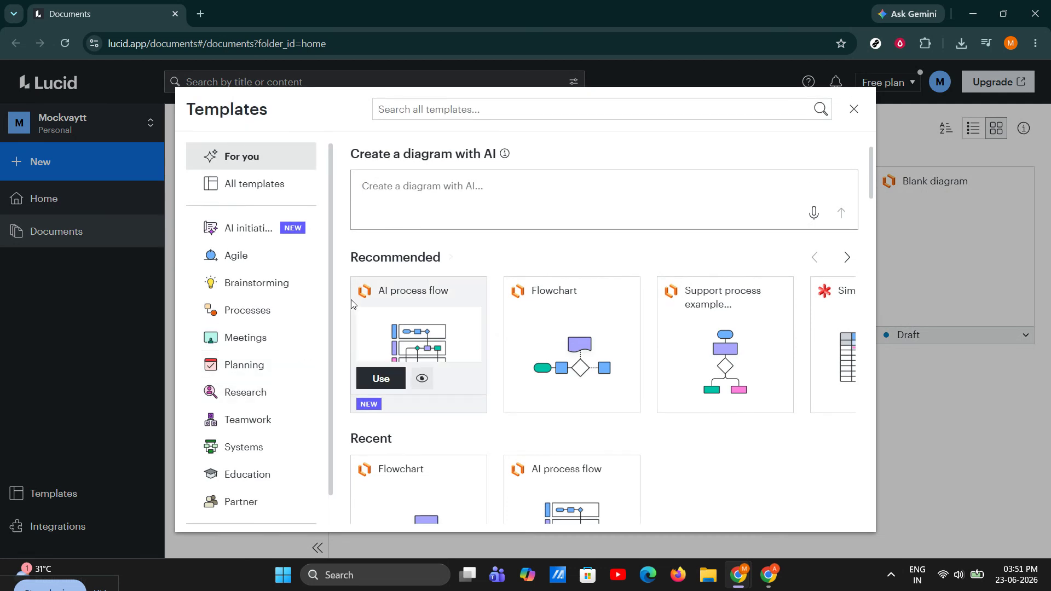
pyautogui.click(569, 347)
pyautogui.scroll(-3, 604, 395)
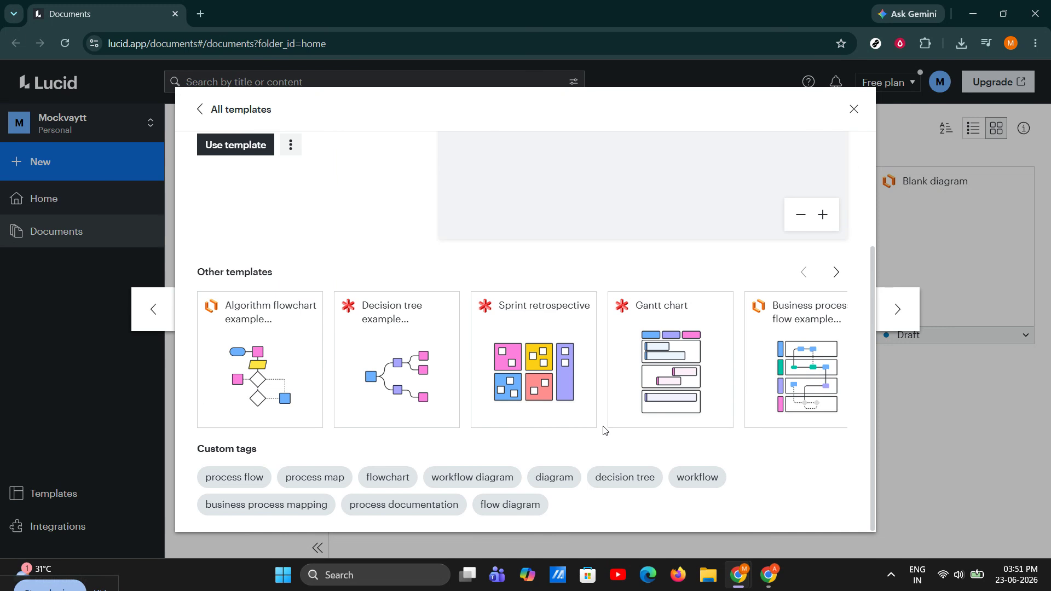
pyautogui.click(837, 272)
pyautogui.click(837, 273)
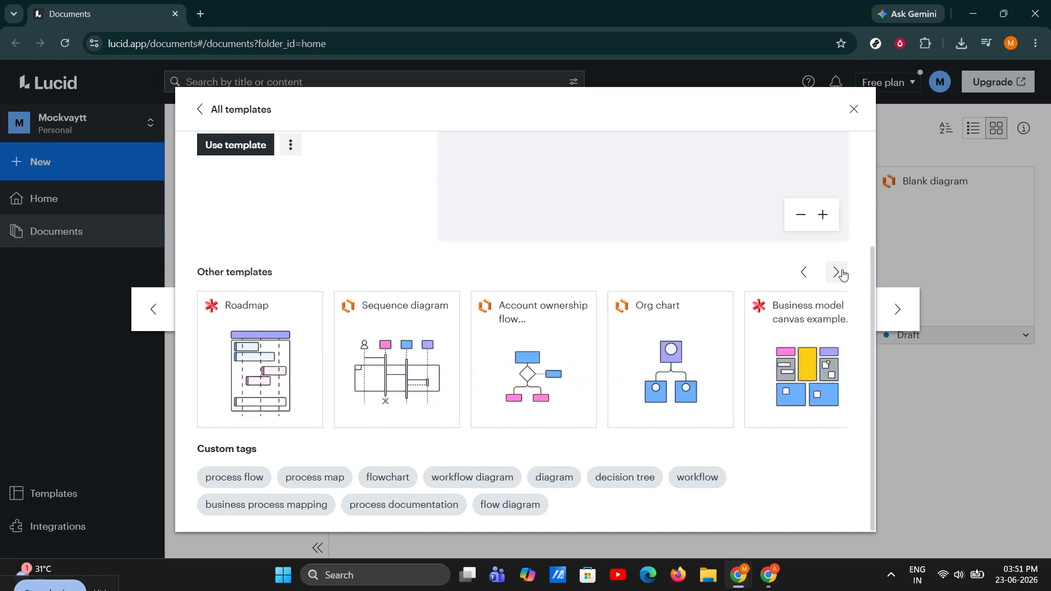
pyautogui.click(807, 273)
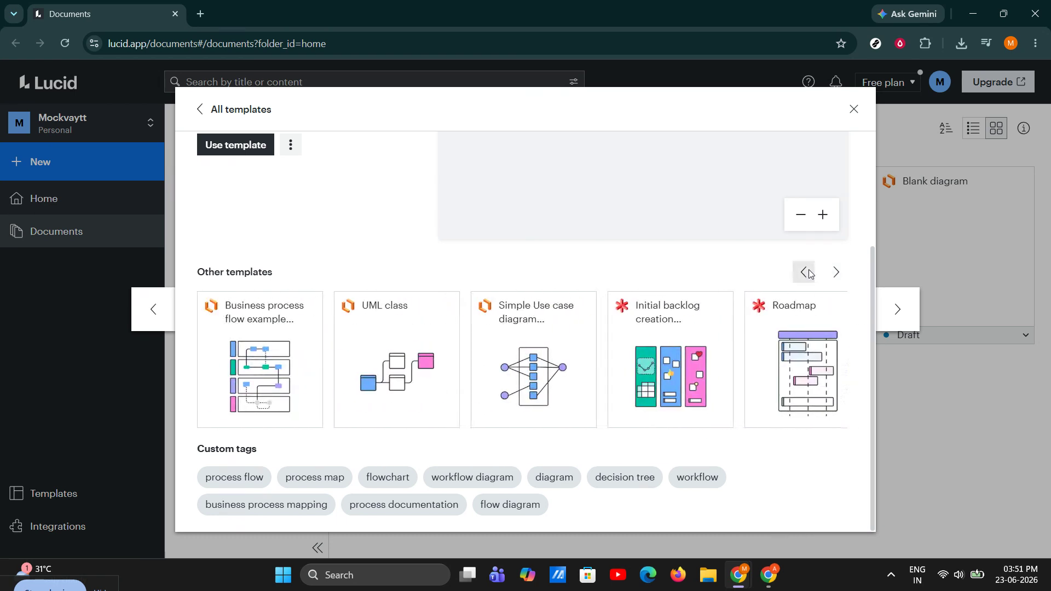
pyautogui.click(806, 273)
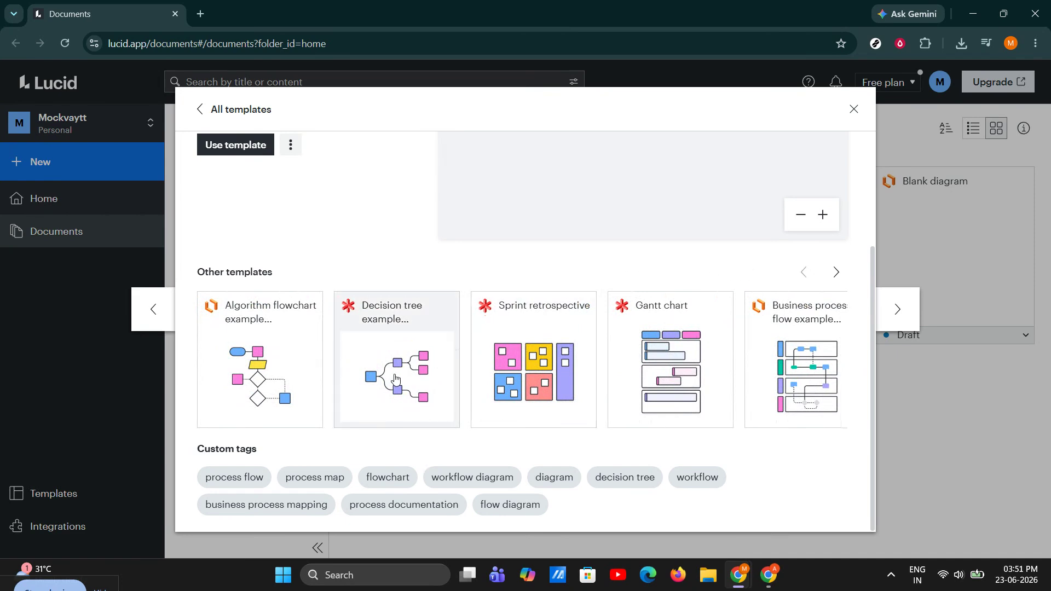
pyautogui.click(430, 410)
pyautogui.click(256, 148)
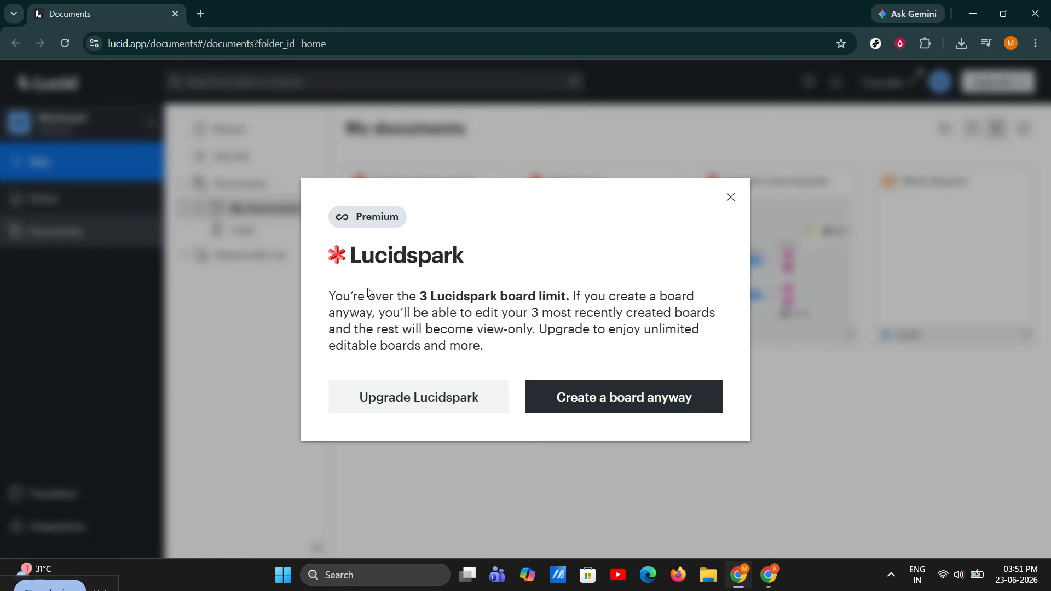
# Dismiss the board-limit warning and create the Decision tree example board anyway.
pyautogui.click(731, 198)
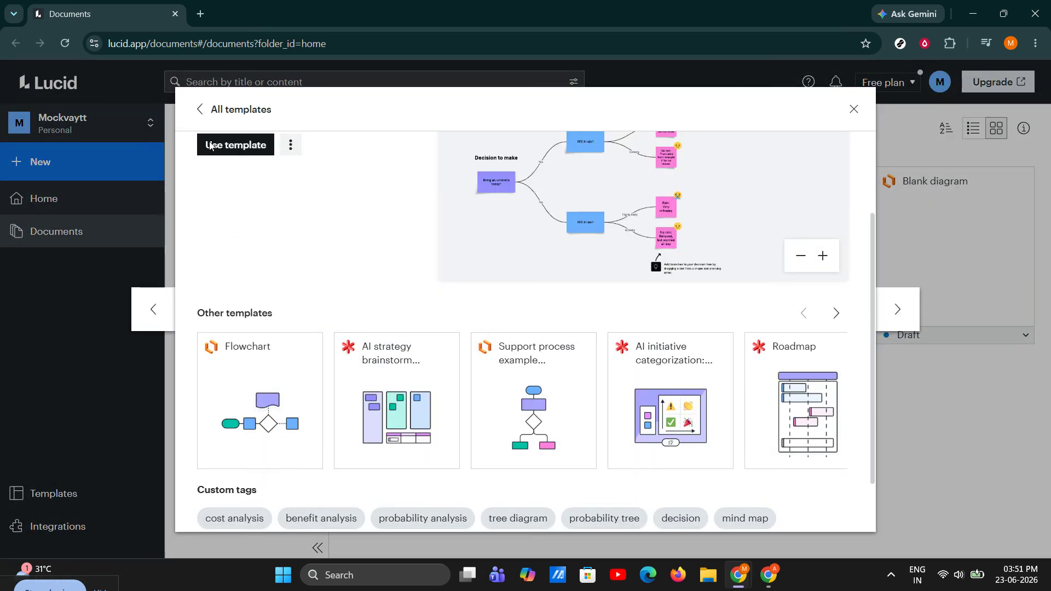
pyautogui.click(237, 149)
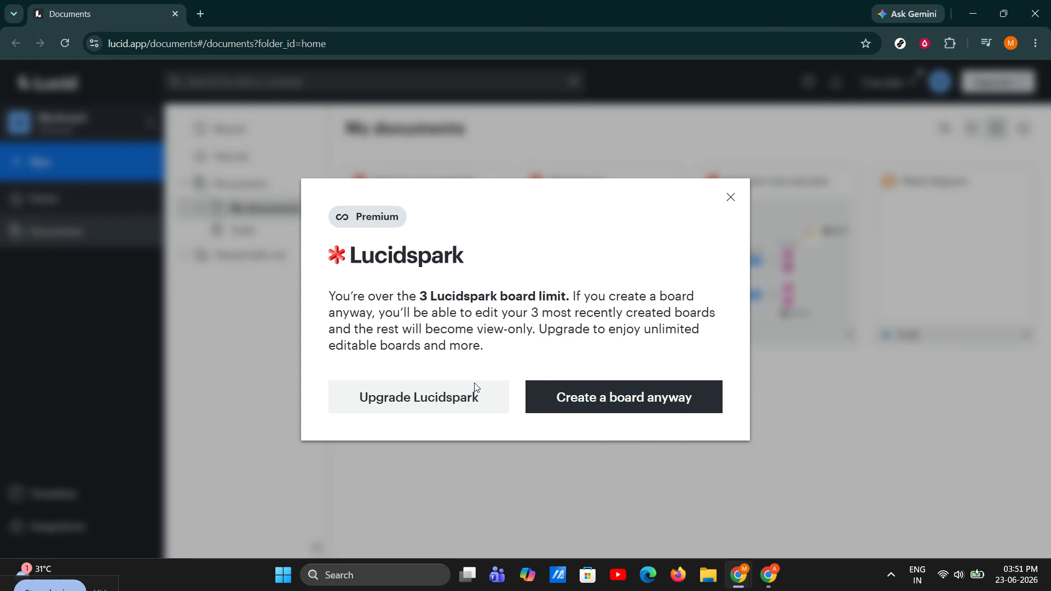
pyautogui.click(582, 414)
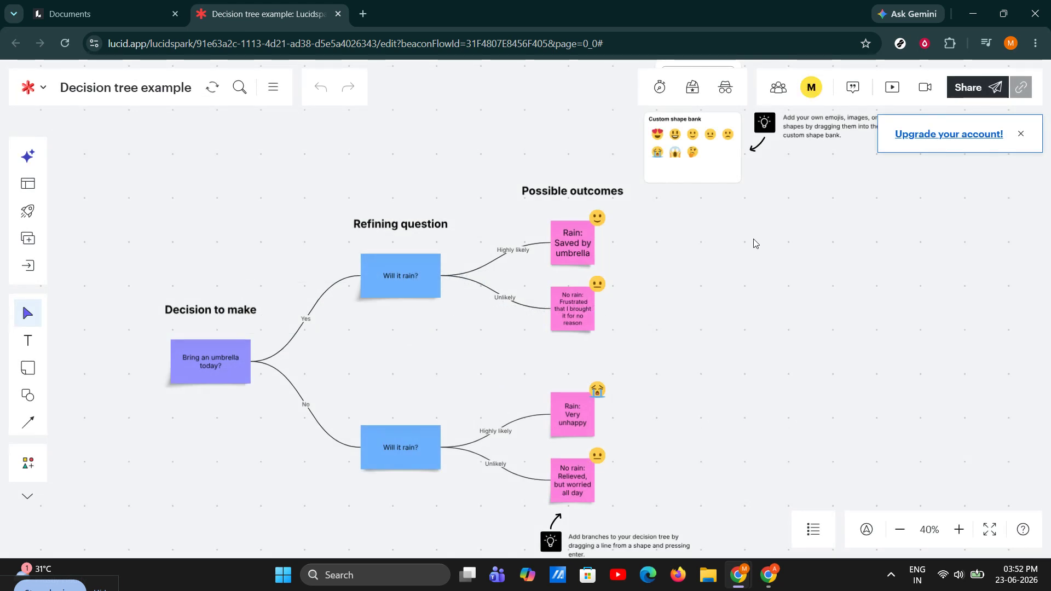
# Close the upgrade and invitation prompts, then add a rectangle right of the 'Very unhappy' note.
pyautogui.click(1021, 134)
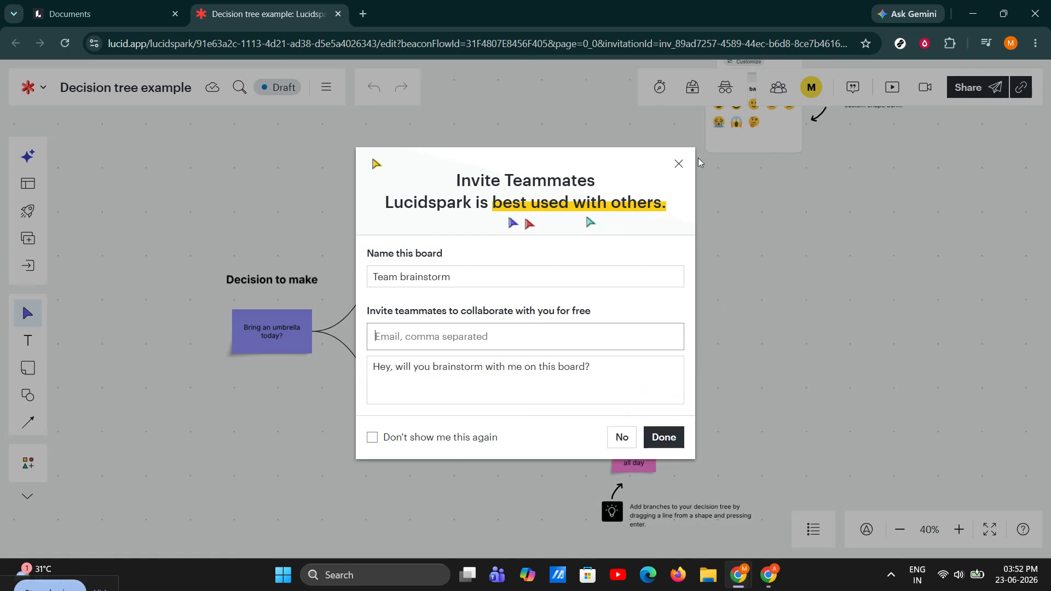
pyautogui.click(679, 163)
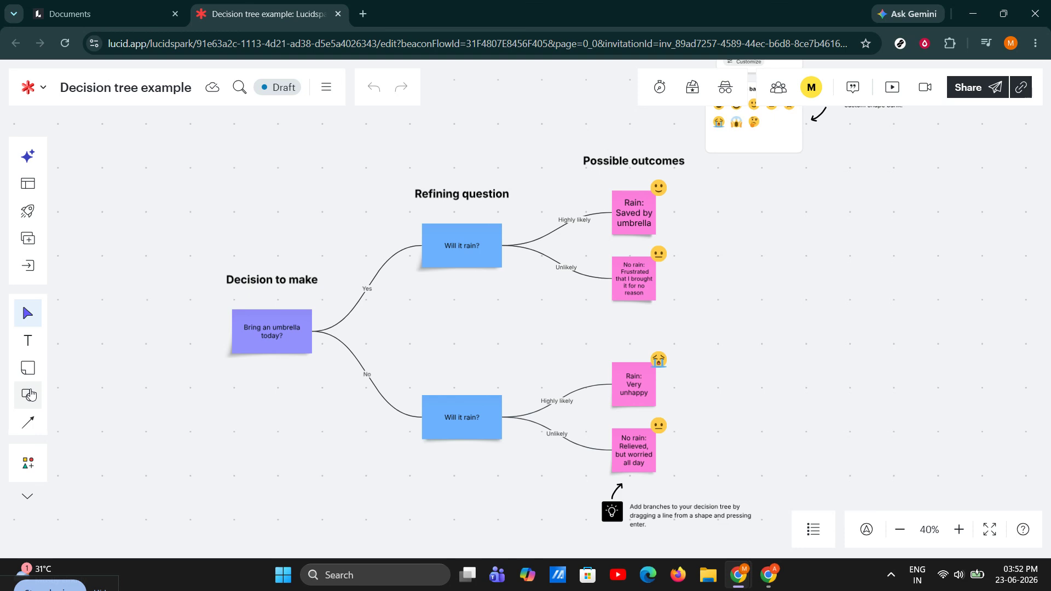
pyautogui.click(28, 396)
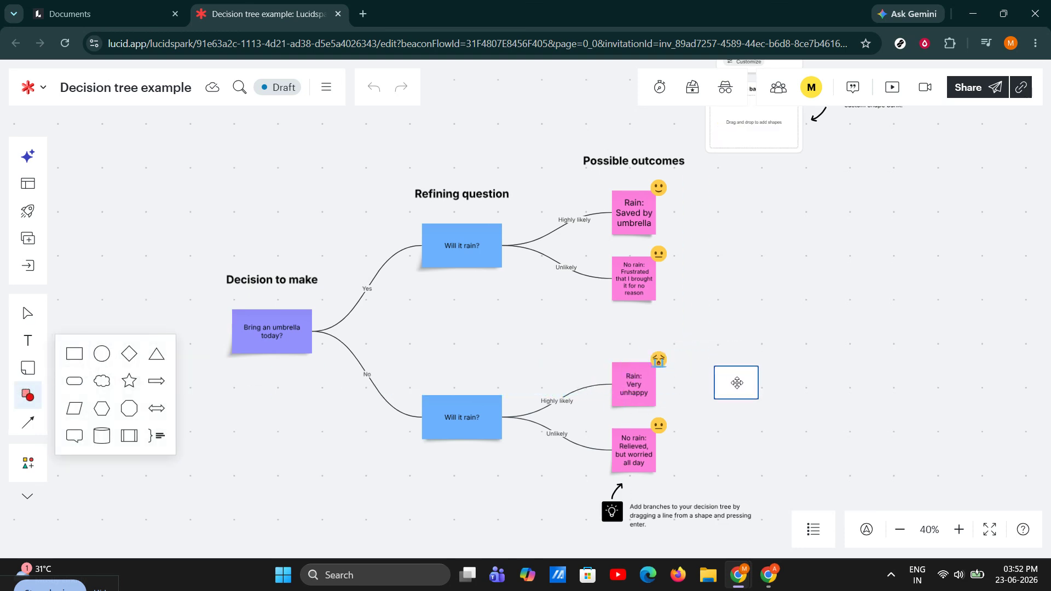
pyautogui.click(737, 386)
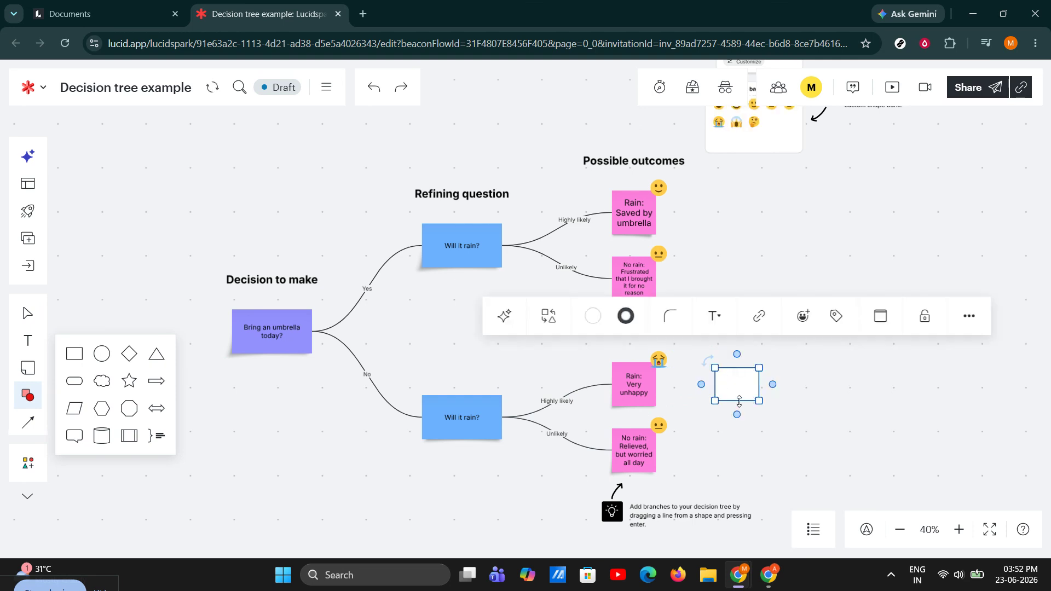
pyautogui.press('Escape')
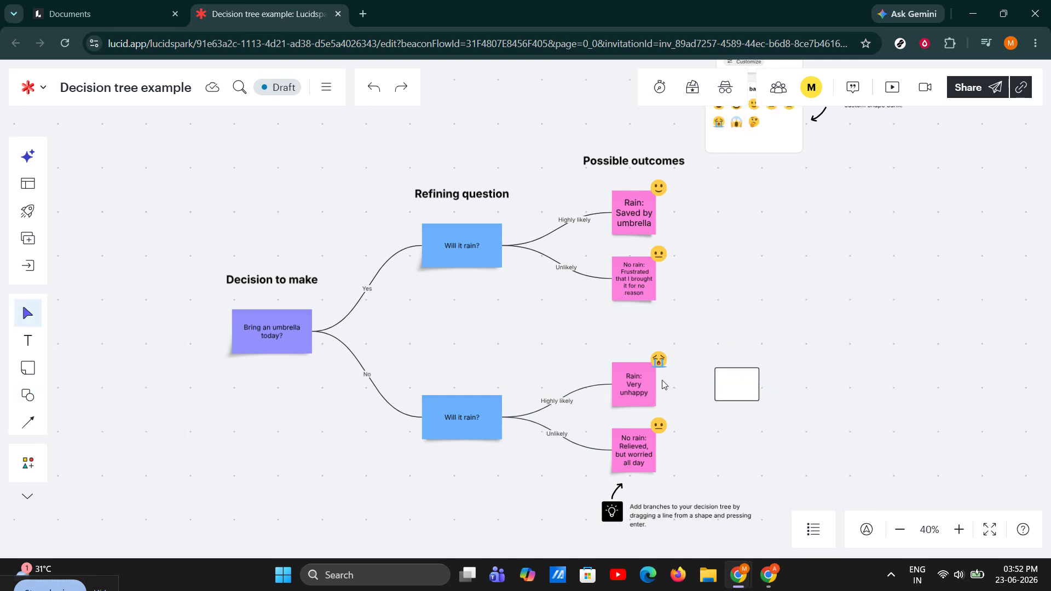
# Draw an arrow connector from the 'Rain: Very unhappy' note to the new rectangle.
pyautogui.moveTo(812, 358); pyautogui.dragTo(734, 292)
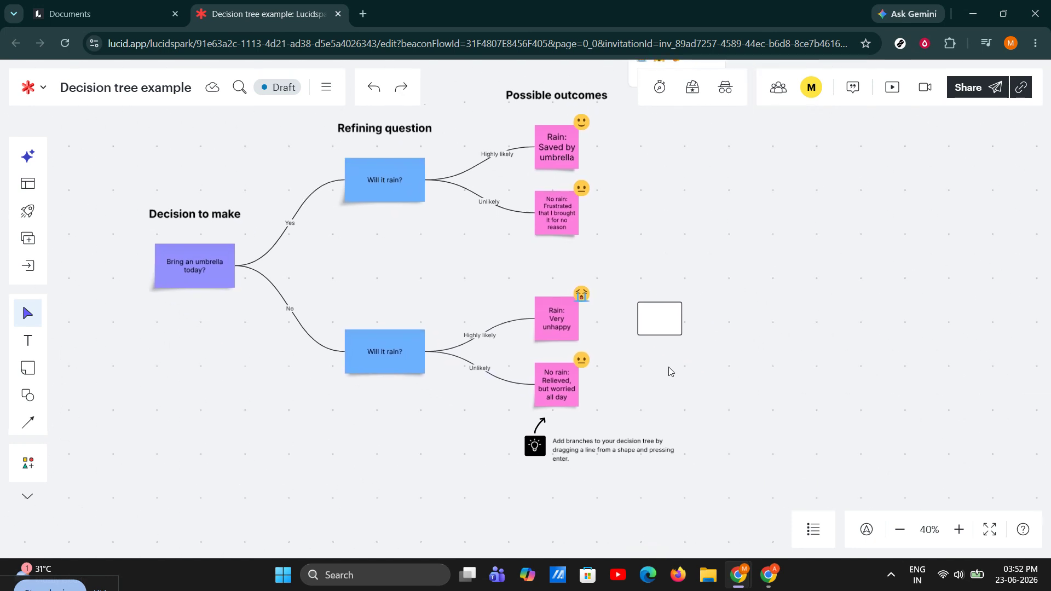
pyautogui.moveTo(660, 335)
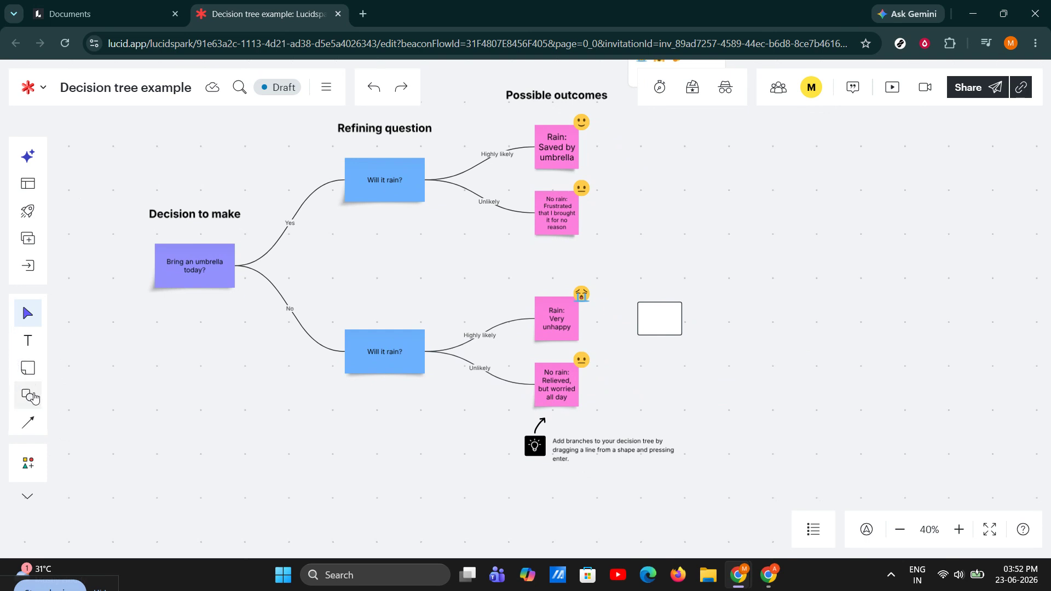
pyautogui.click(28, 395)
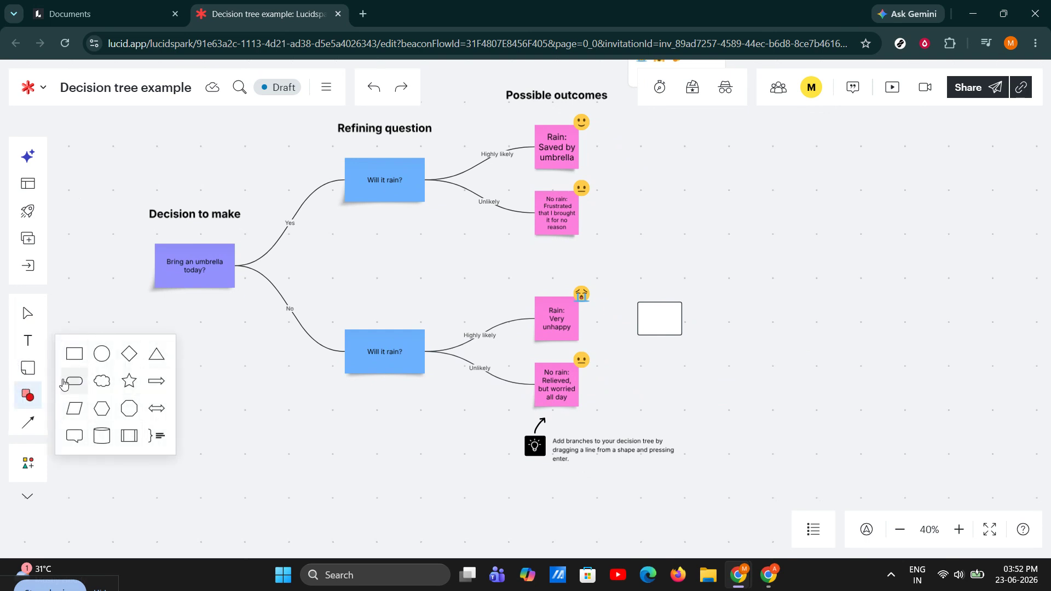
pyautogui.click(269, 446)
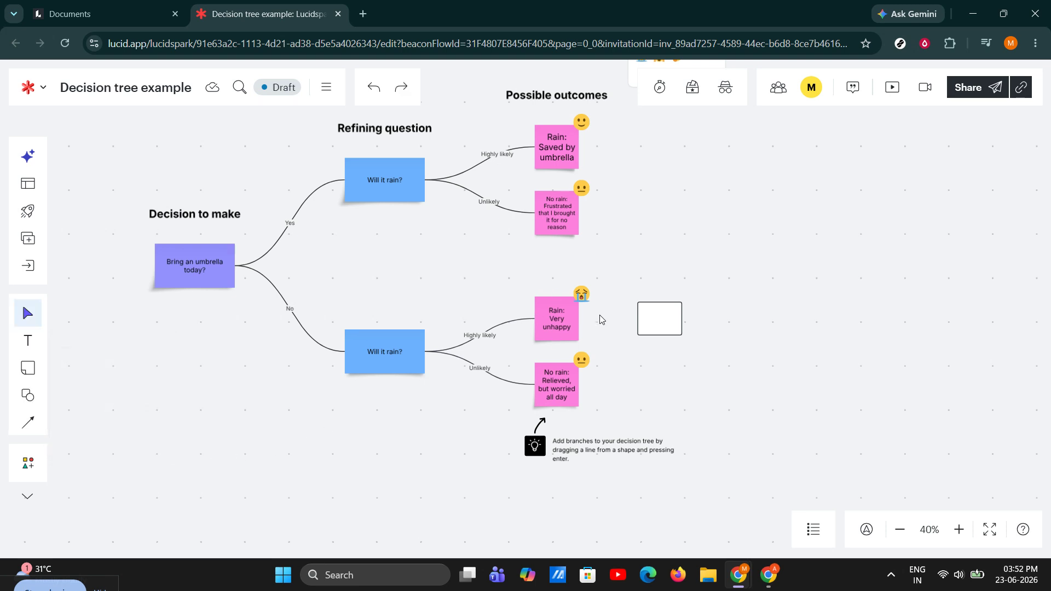
pyautogui.moveTo(580, 318); pyautogui.dragTo(658, 318)
pyautogui.click(728, 334)
pyautogui.moveTo(746, 332); pyautogui.dragTo(612, 368)
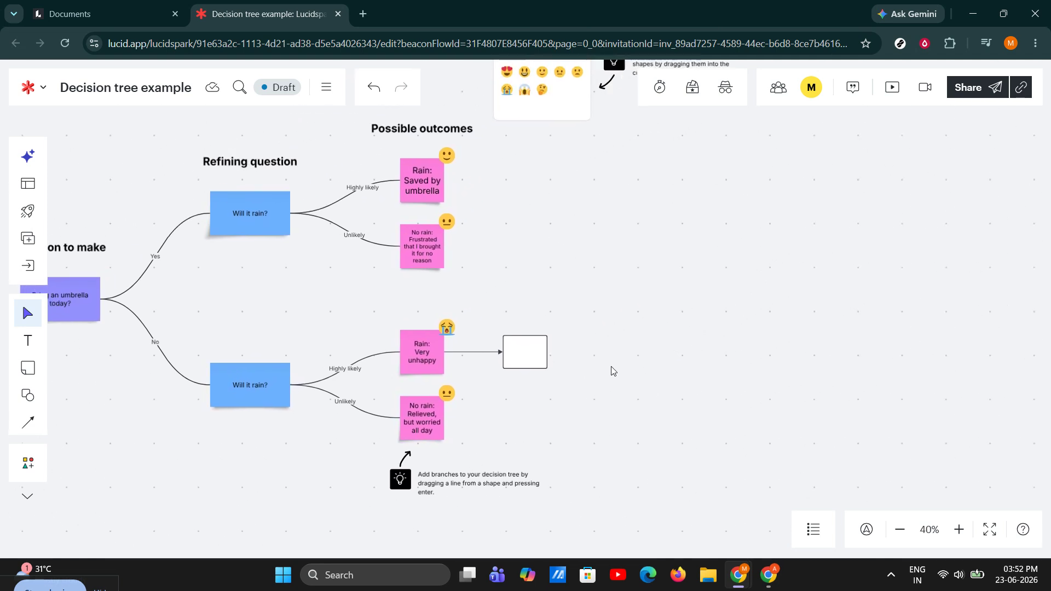
pyautogui.click(527, 341)
pyautogui.click(528, 348)
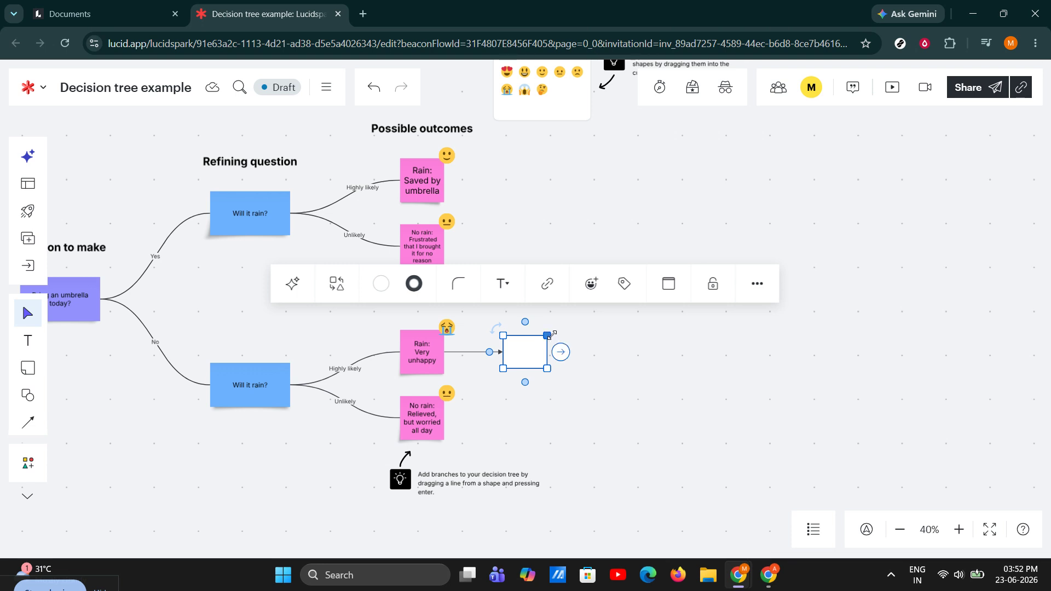
pyautogui.moveTo(547, 336); pyautogui.dragTo(547, 331)
pyautogui.click(584, 342)
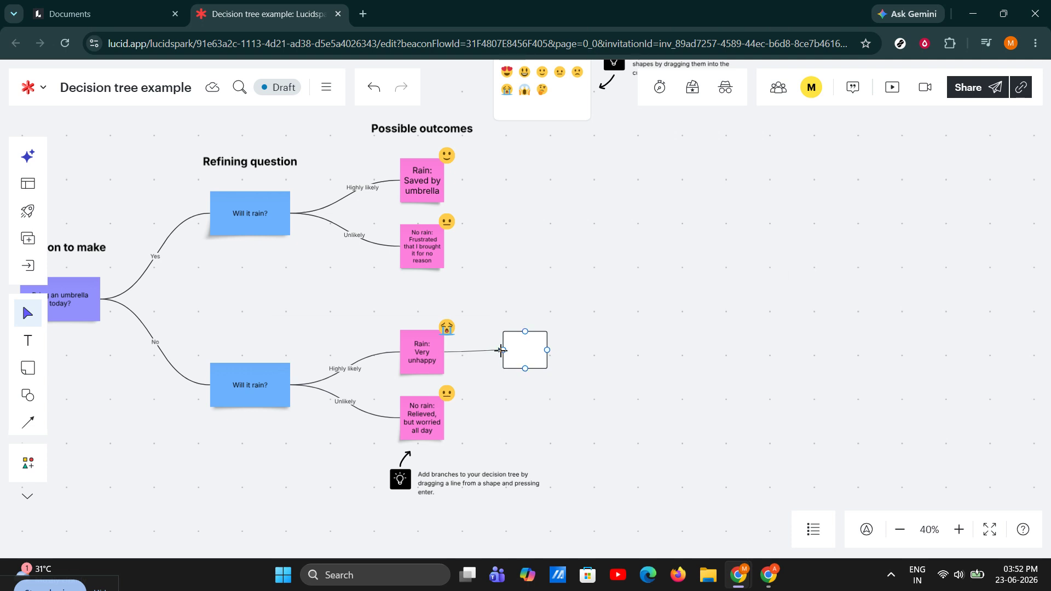
pyautogui.click(501, 351)
pyautogui.click(575, 365)
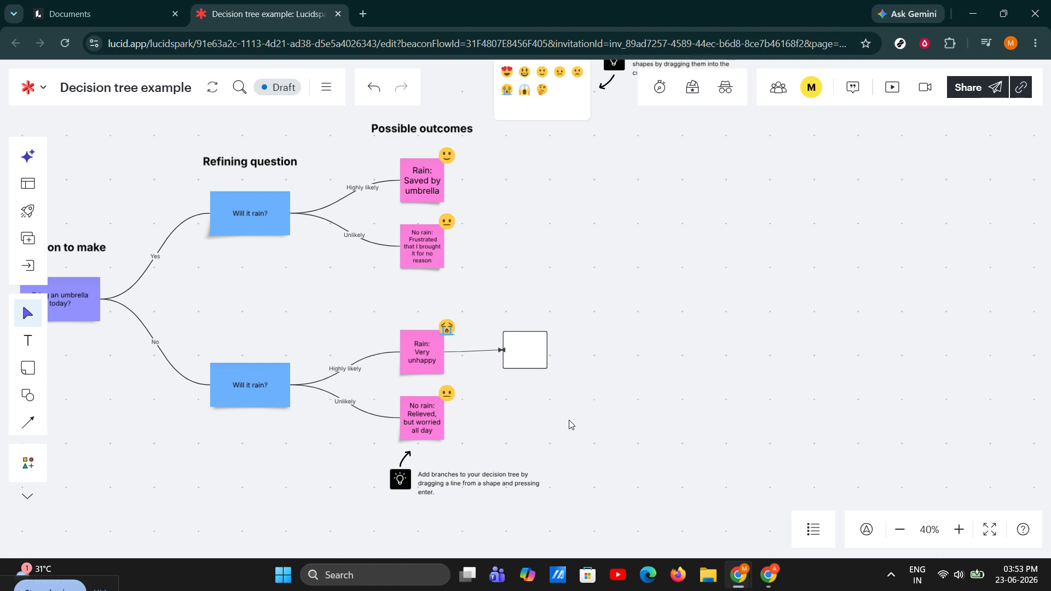
pyautogui.hotkey('ctrl', 'z')
pyautogui.hotkey('ctrl', 'z')
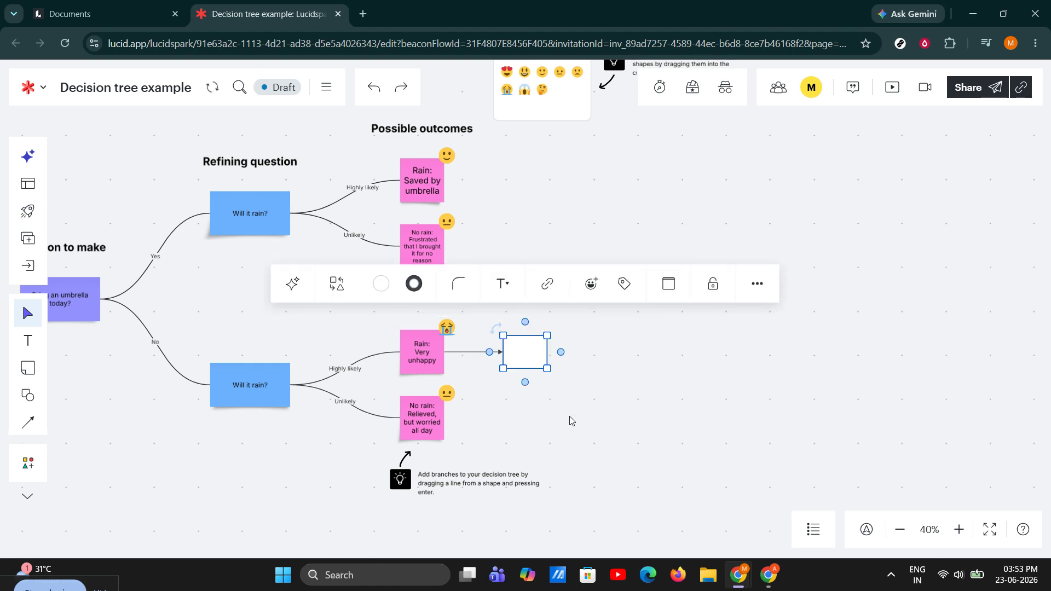
pyautogui.click(616, 382)
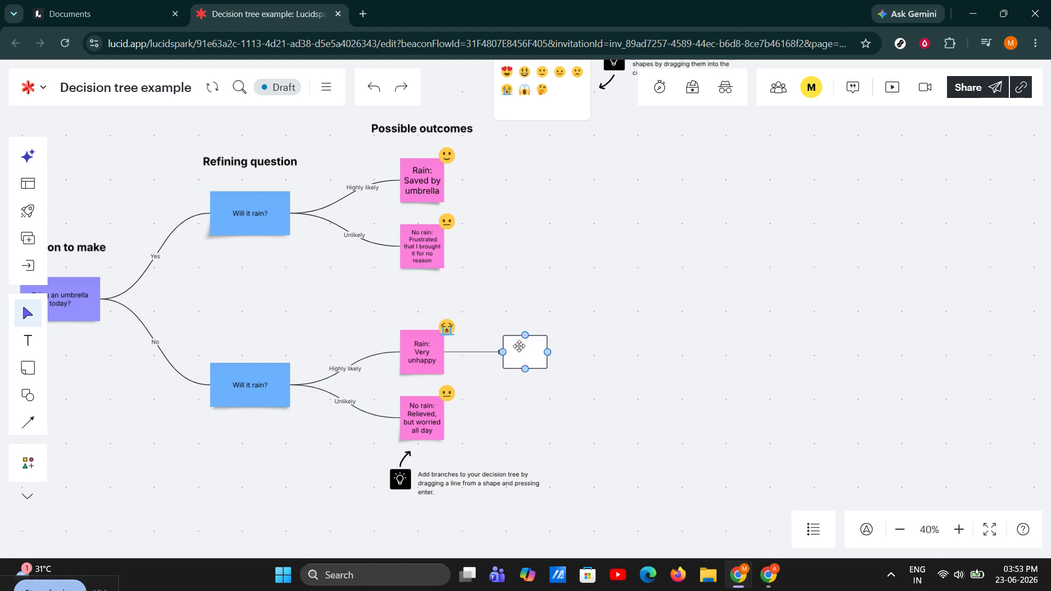
# Give the rectangle an orange-brown #cc4e00 outline colour.
pyautogui.click(517, 346)
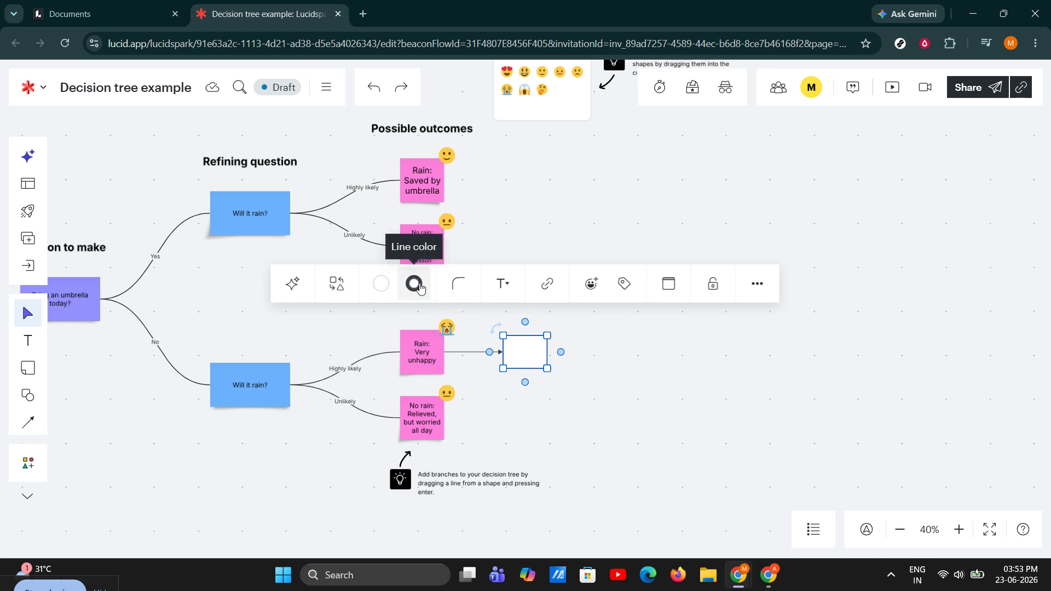
pyautogui.click(419, 285)
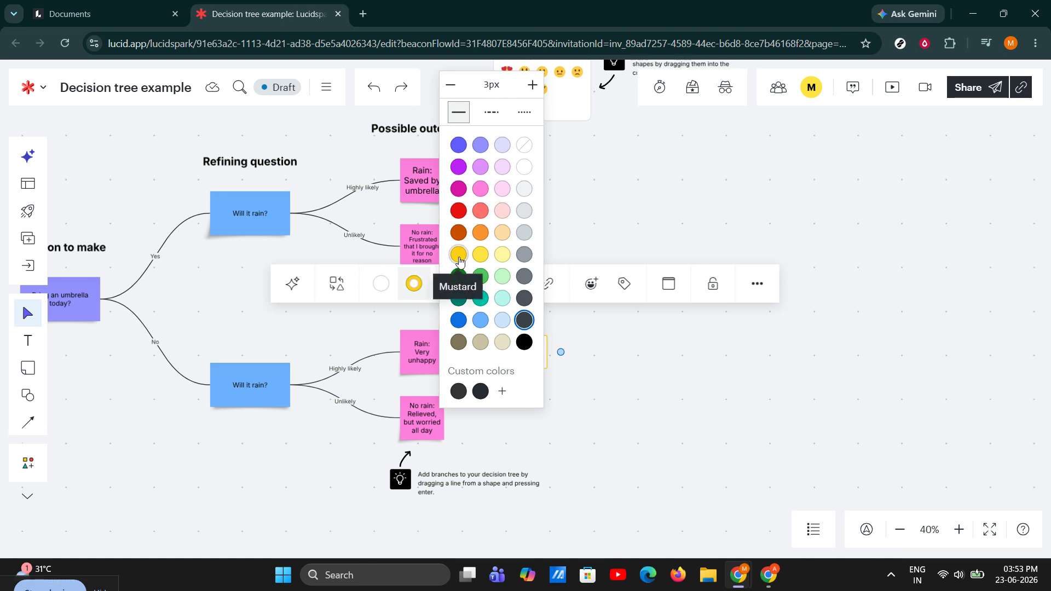
pyautogui.click(459, 233)
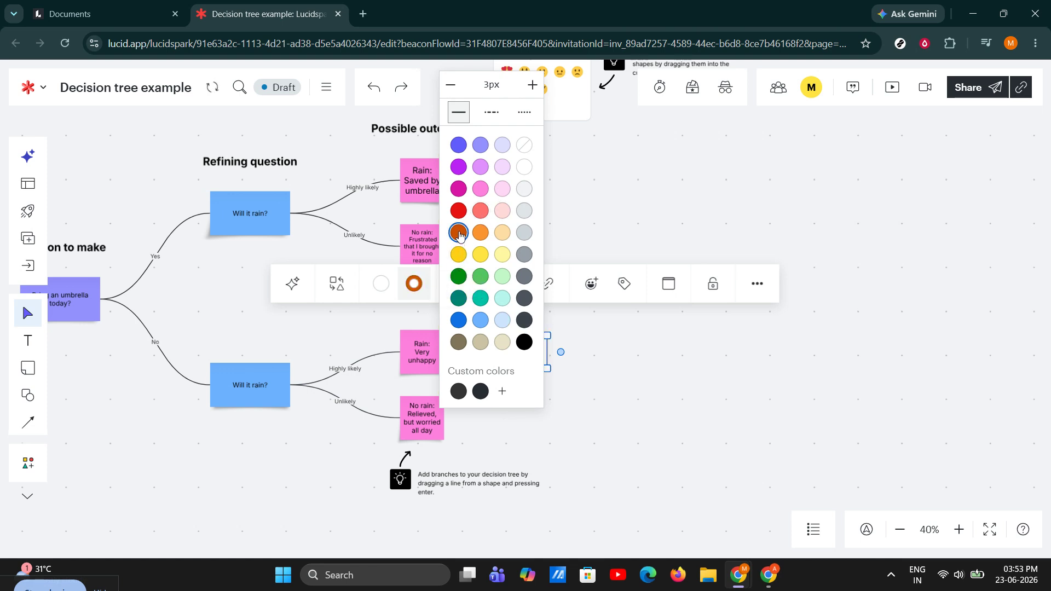
pyautogui.click(460, 236)
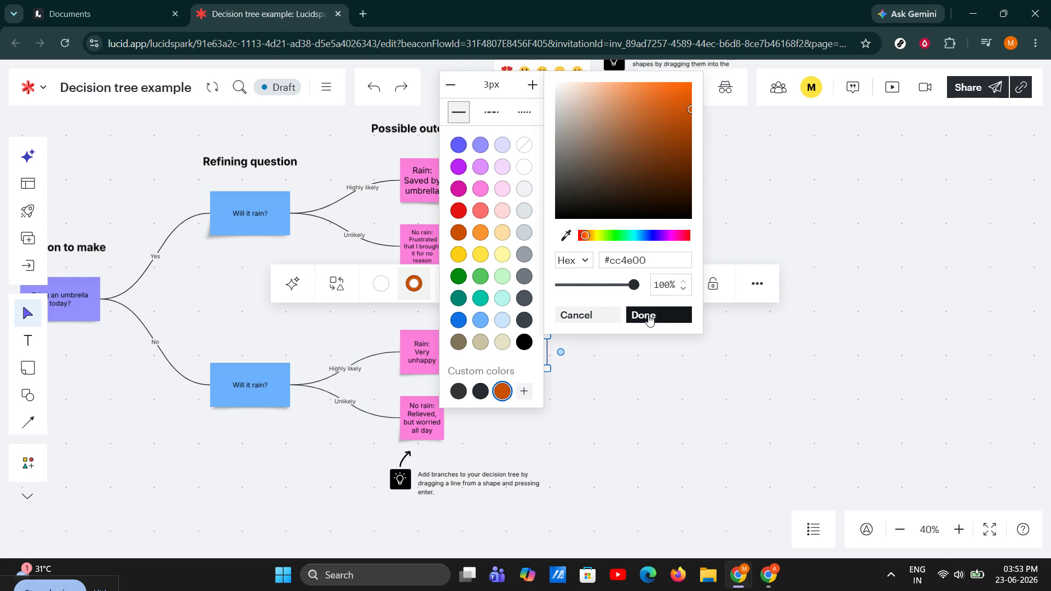
pyautogui.click(649, 319)
pyautogui.click(652, 360)
# Reselect the rectangle and bring up its fill colour choices.
pyautogui.click(529, 351)
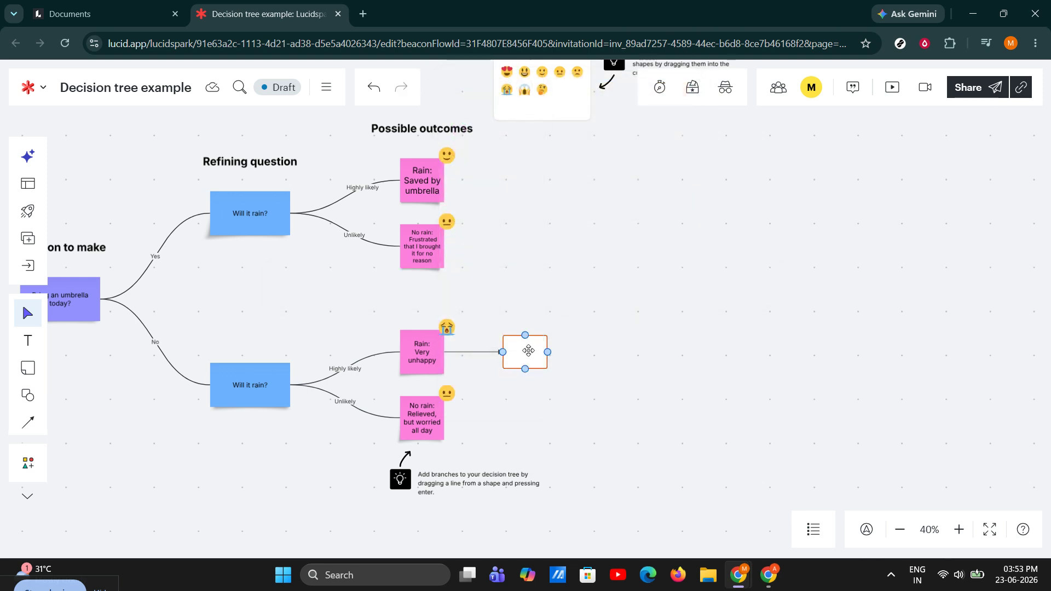
pyautogui.click(529, 351)
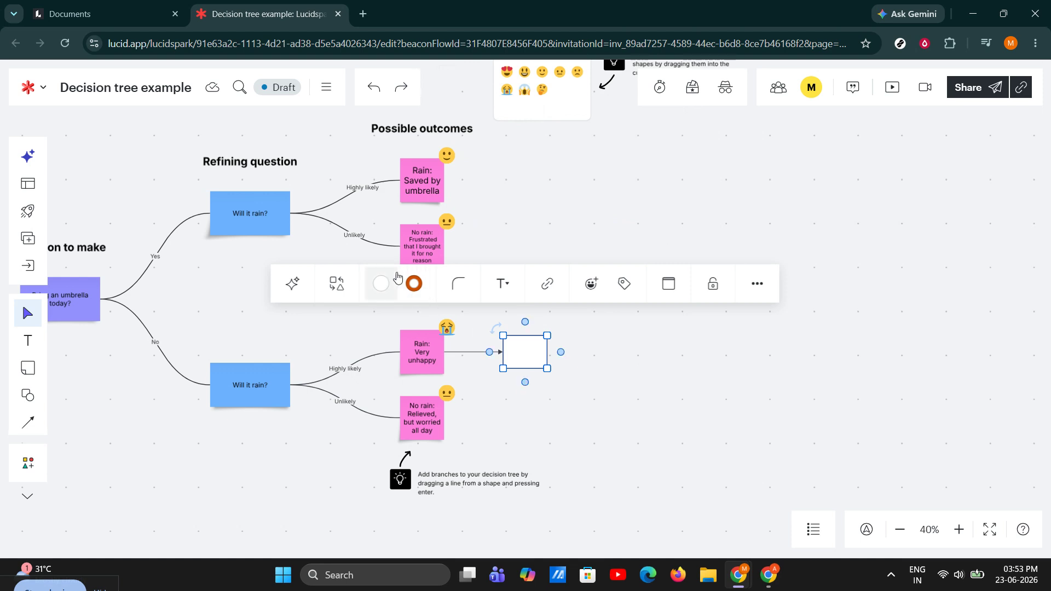
pyautogui.click(381, 283)
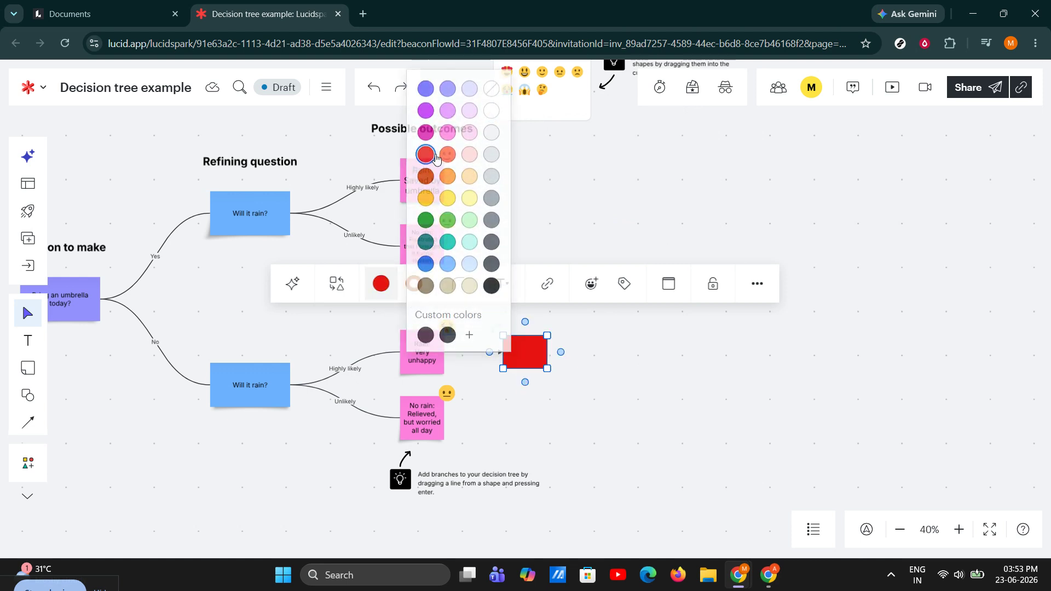
# Fill the rectangle red and shift it further right, keeping the arrow attached.
pyautogui.click(425, 156)
pyautogui.moveTo(530, 360); pyautogui.dragTo(580, 358)
pyautogui.click(630, 357)
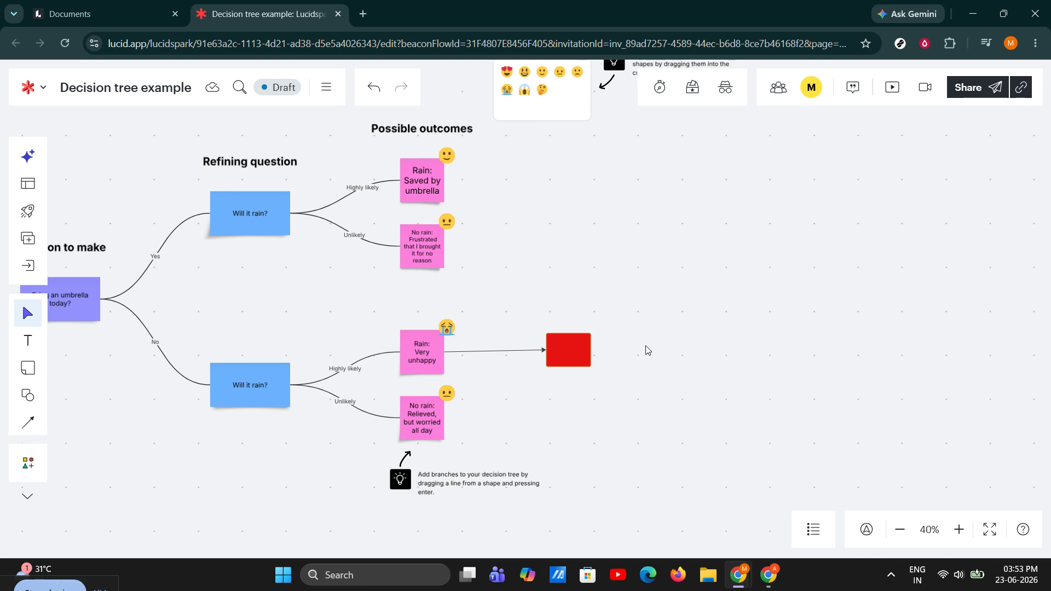
# Undo the rectangle's last move, zoom out twice and pan to show the whole decision tree.
pyautogui.hotkey('ctrl', 'z')
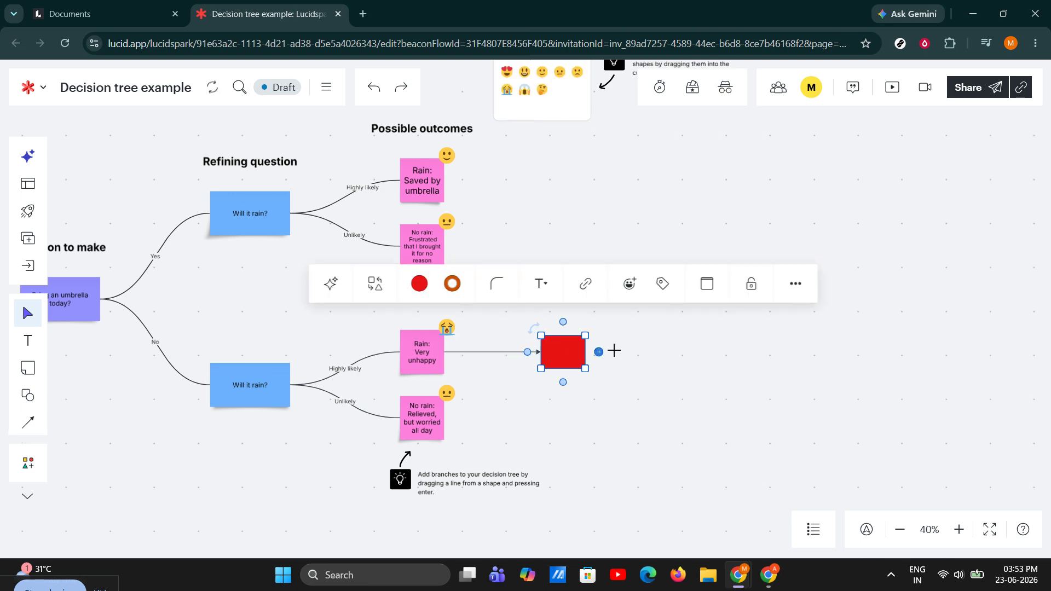
pyautogui.click(637, 348)
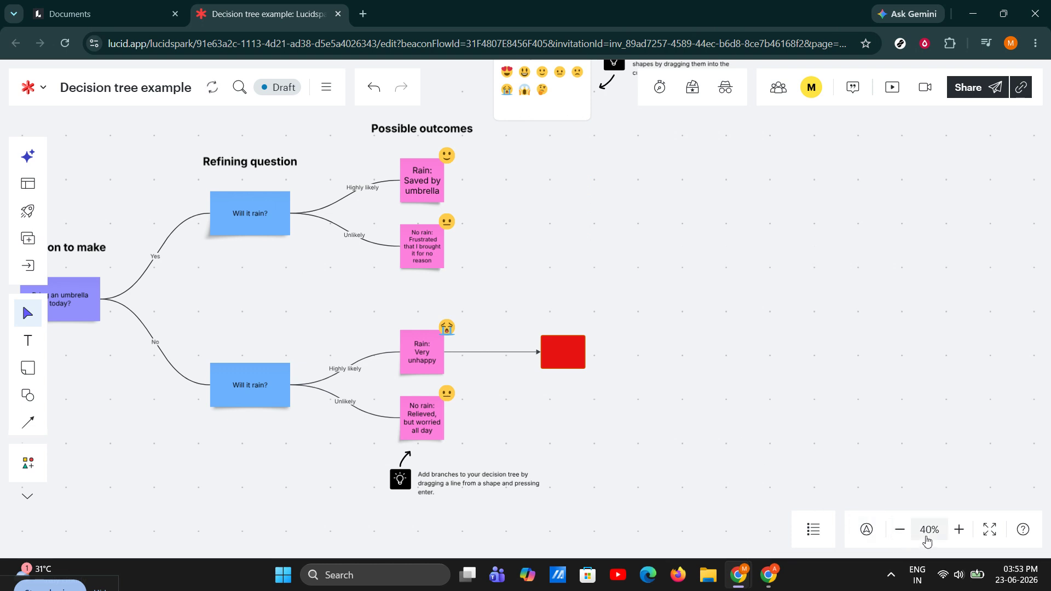
pyautogui.click(899, 529)
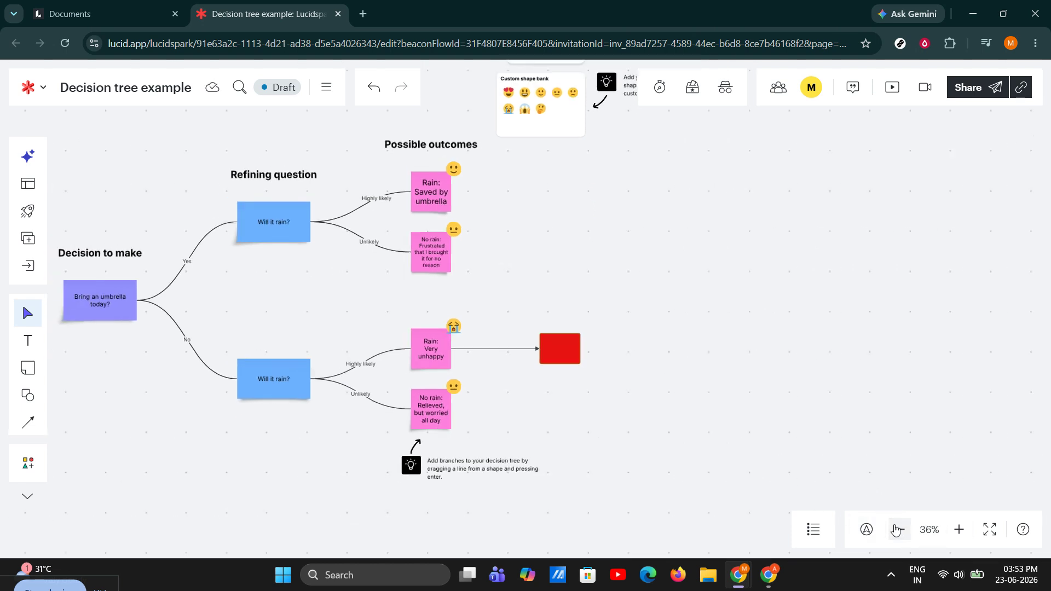
pyautogui.click(899, 529)
pyautogui.hscroll(-3, 730, 418)
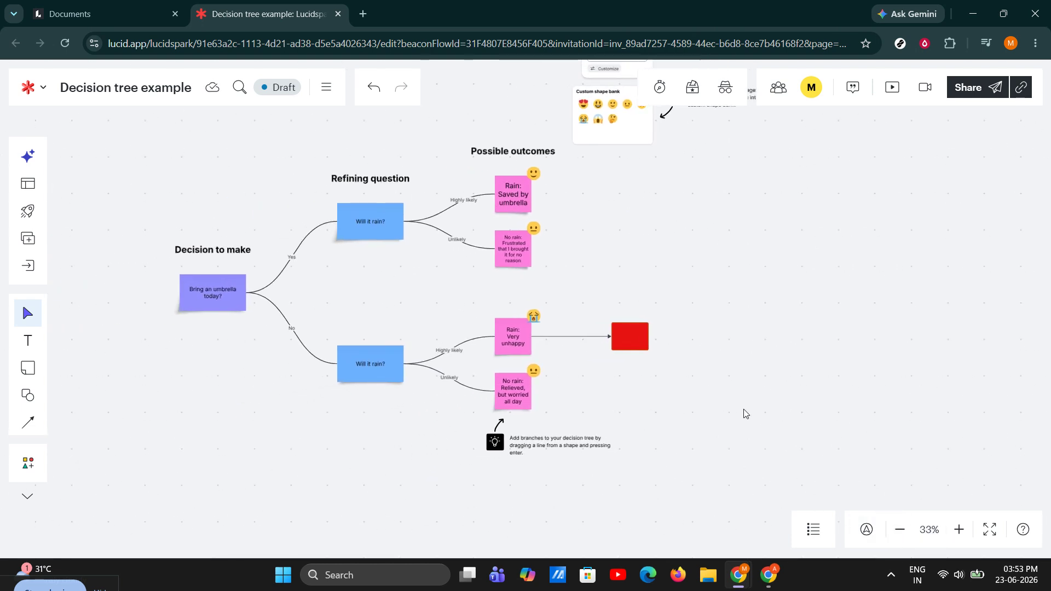
pyautogui.scroll(2, 744, 413)
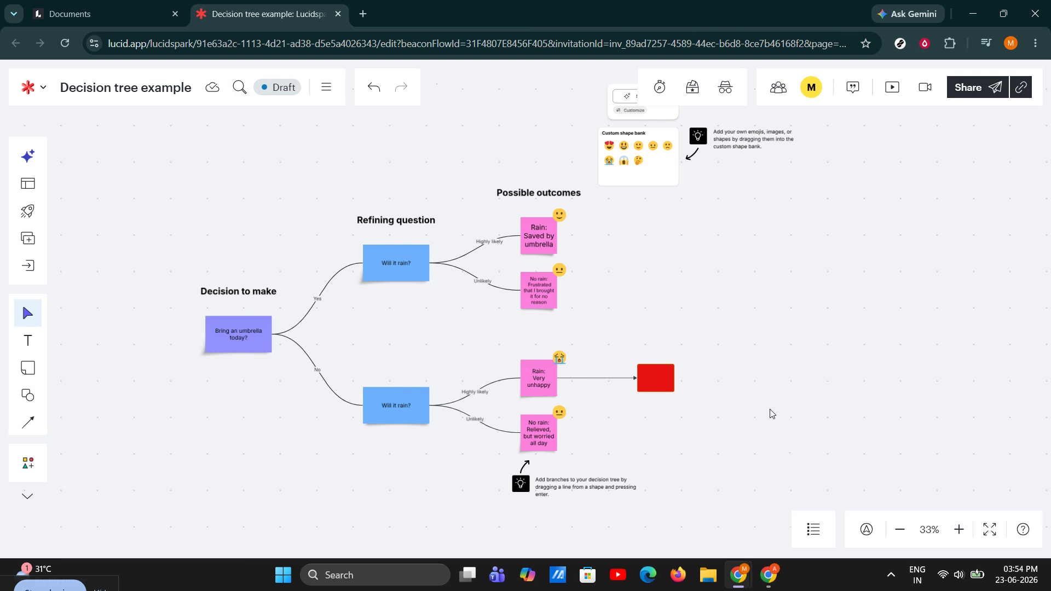
pyautogui.click(655, 379)
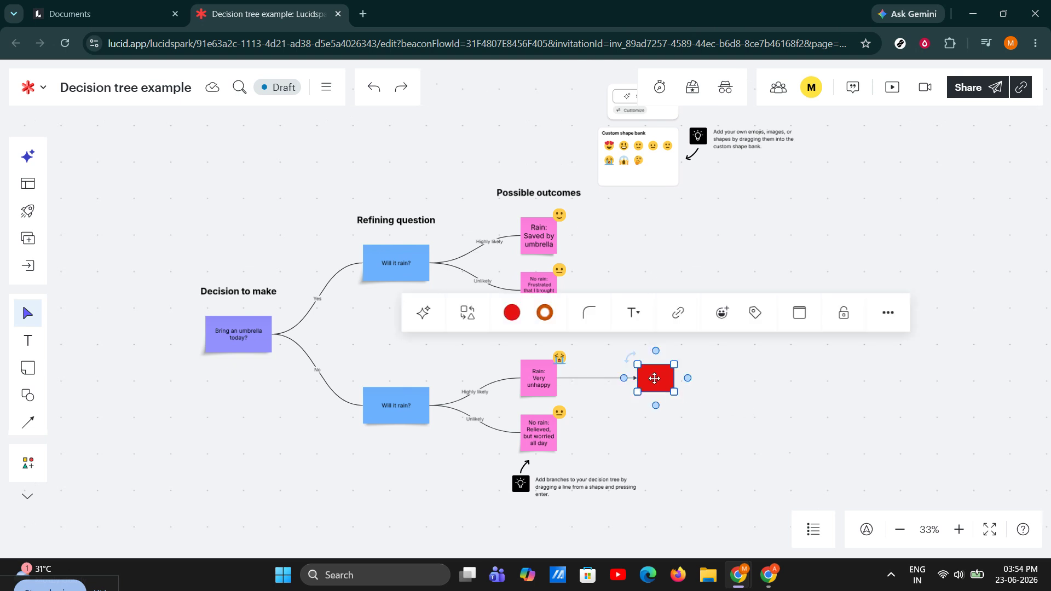